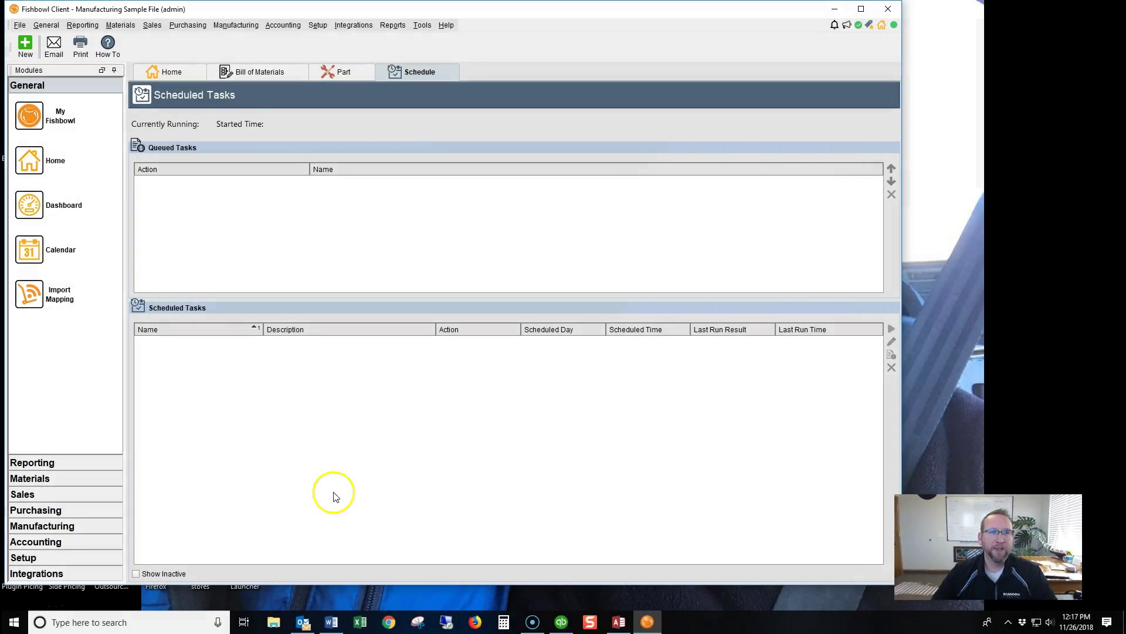
Open the Scheduled Tasks page from the Setup menu's Schedule option.
click(319, 26)
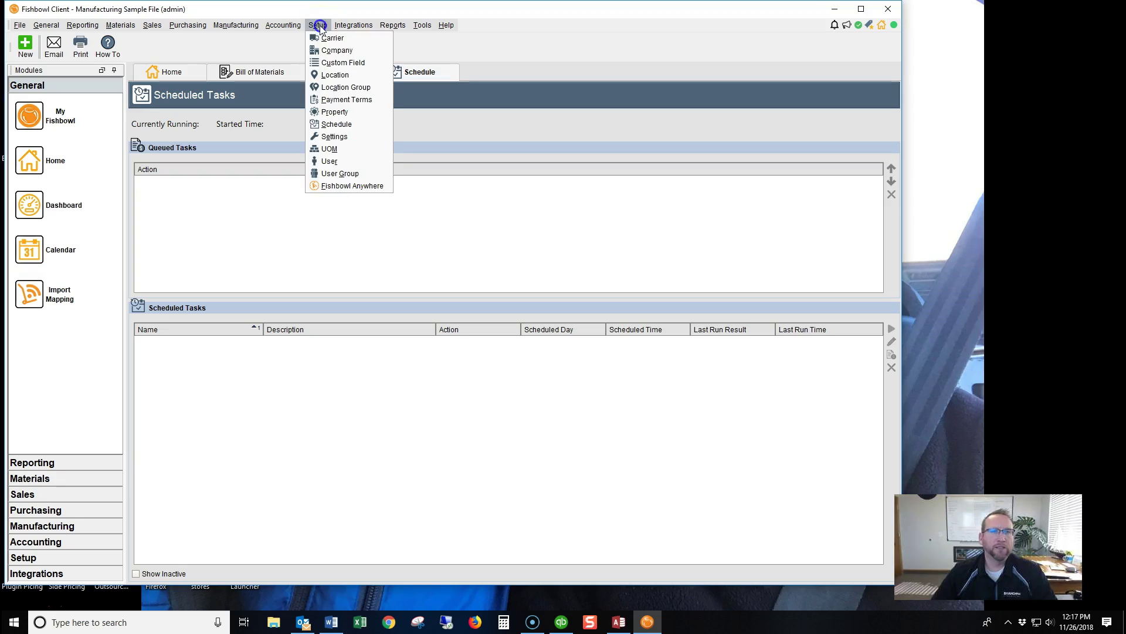
click(332, 126)
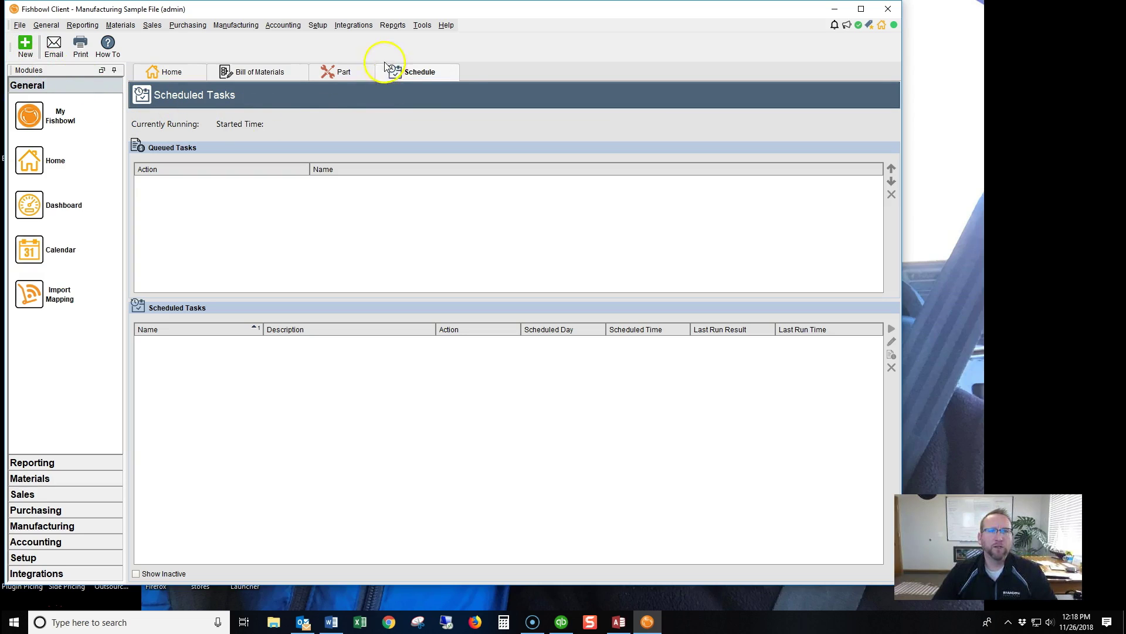
Create a new Database Backup scheduled task named 'Database Backup' and start entering its directory.
click(27, 54)
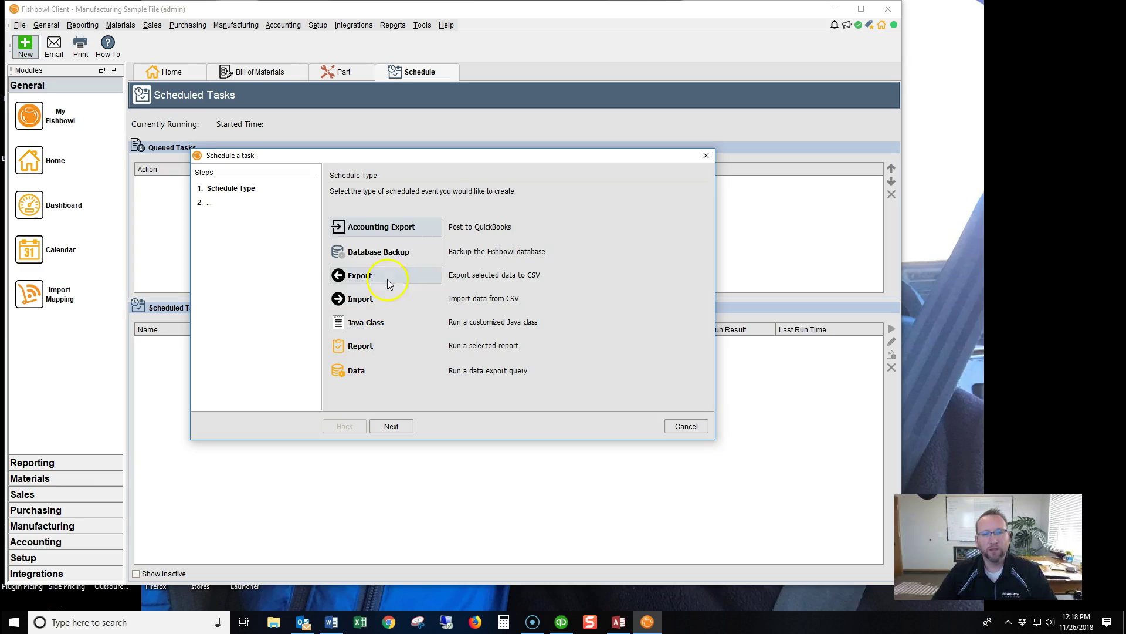
click(422, 256)
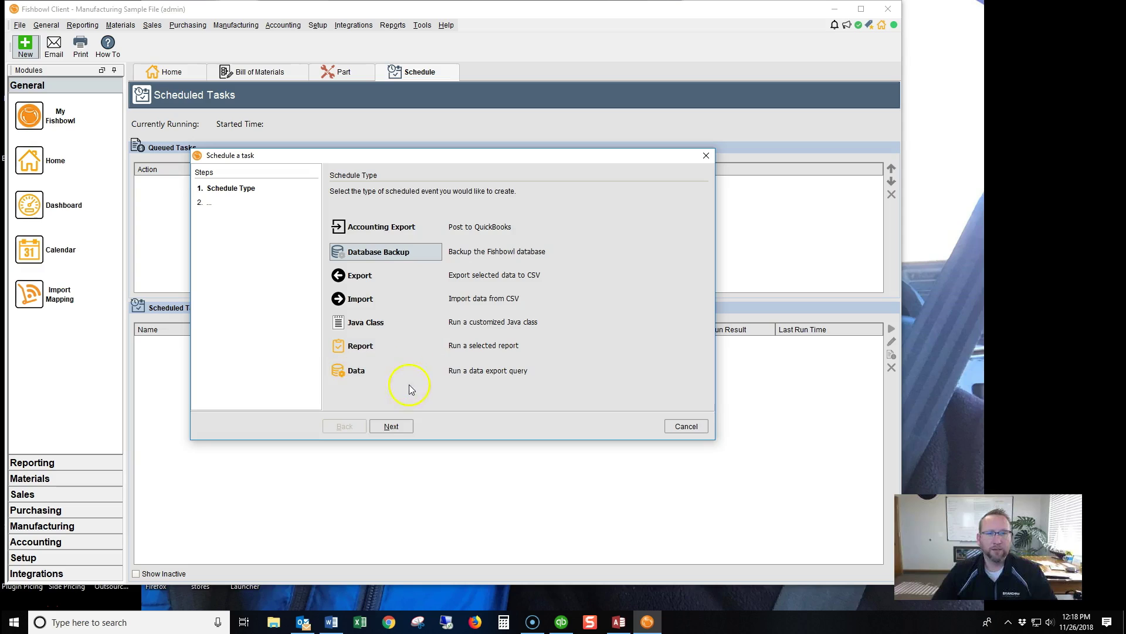
click(391, 426)
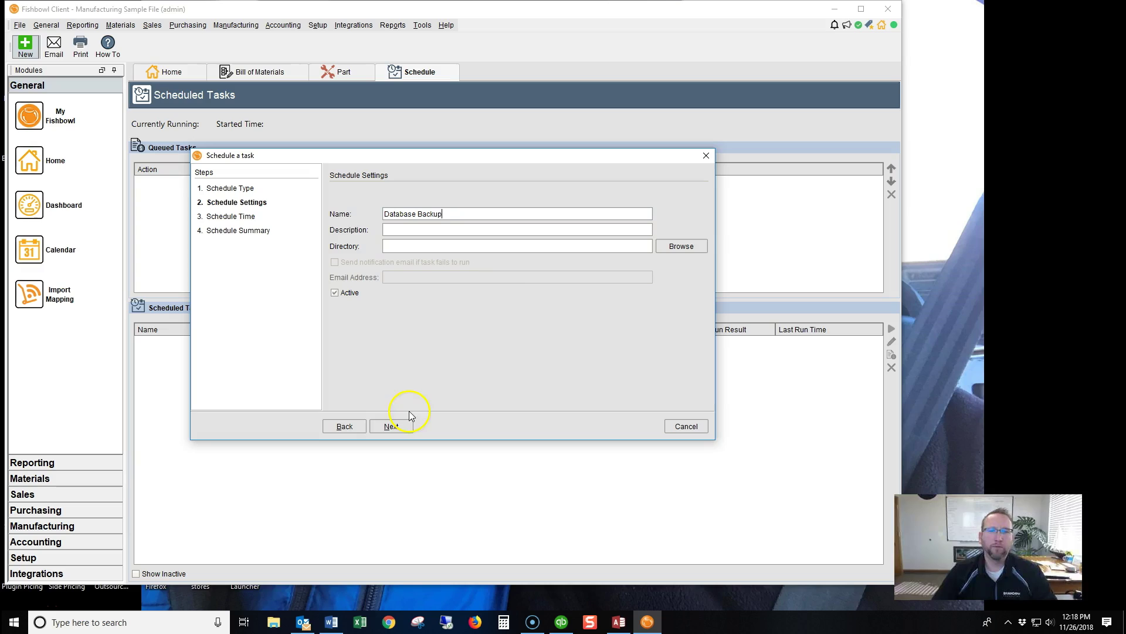
click(545, 241)
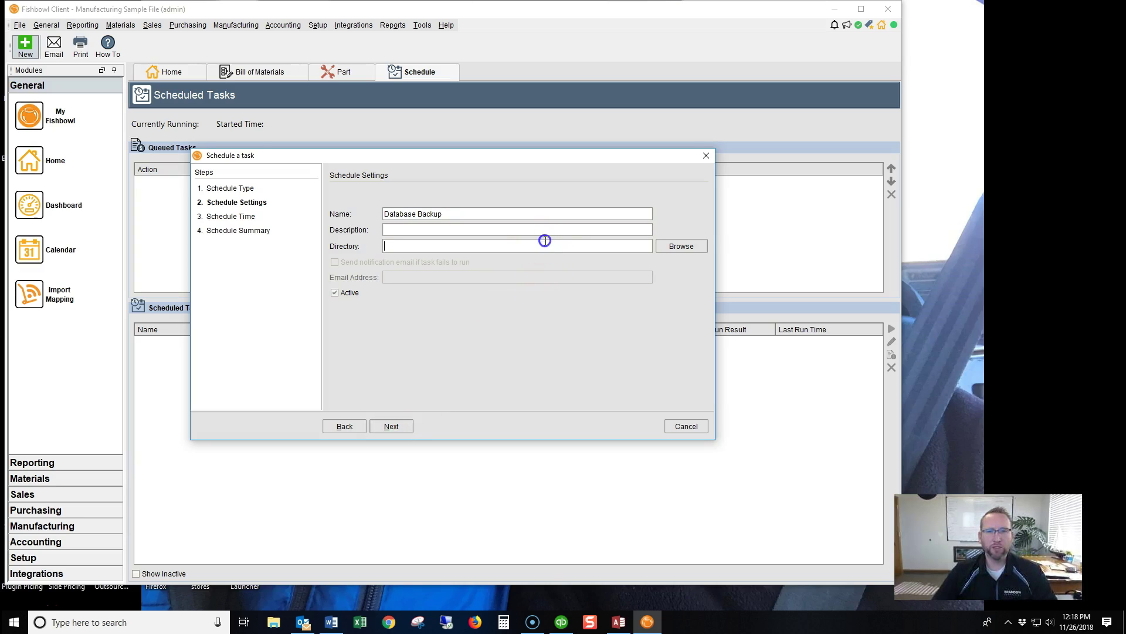
Browse to C:\Program Files\Fishbowl\data\backups and select it as the backup directory.
click(674, 245)
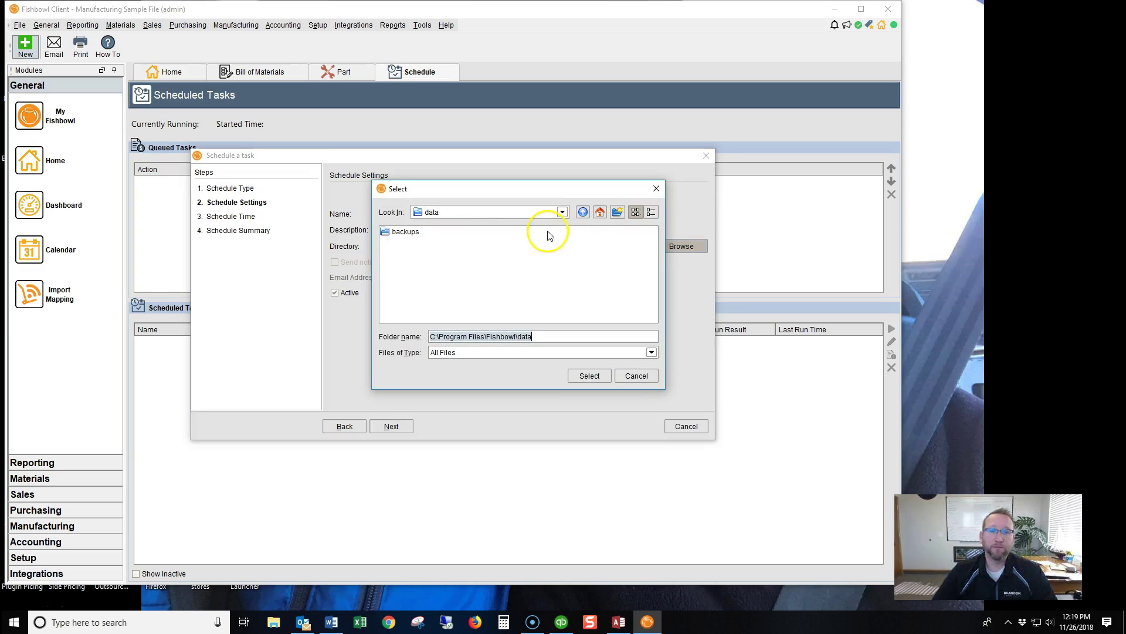
click(562, 212)
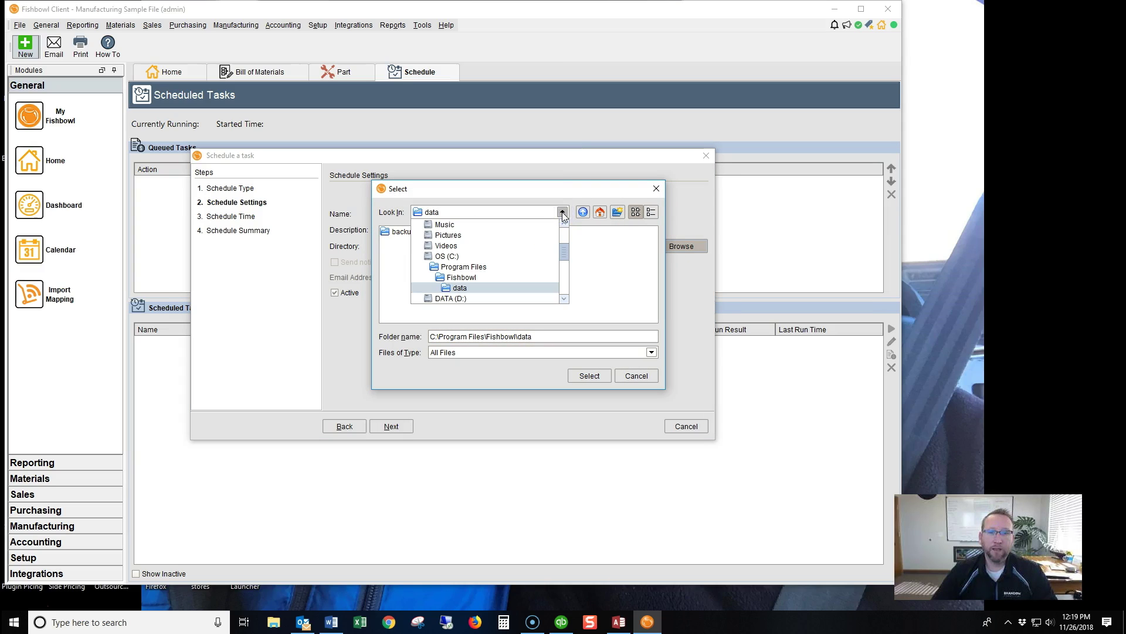
click(455, 258)
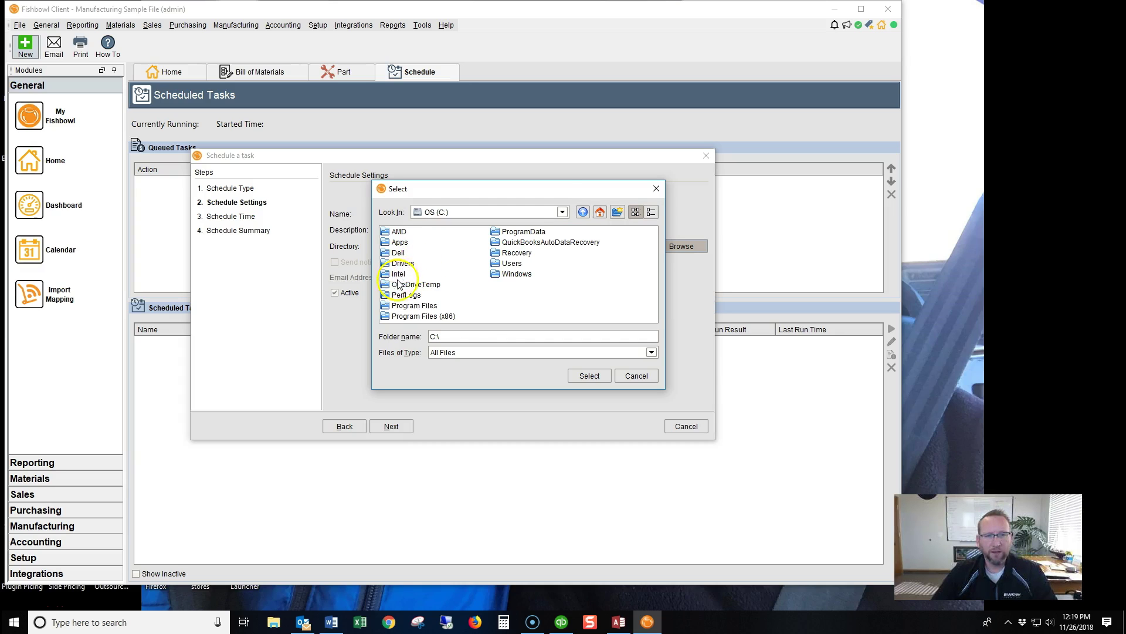
click(487, 212)
click(467, 242)
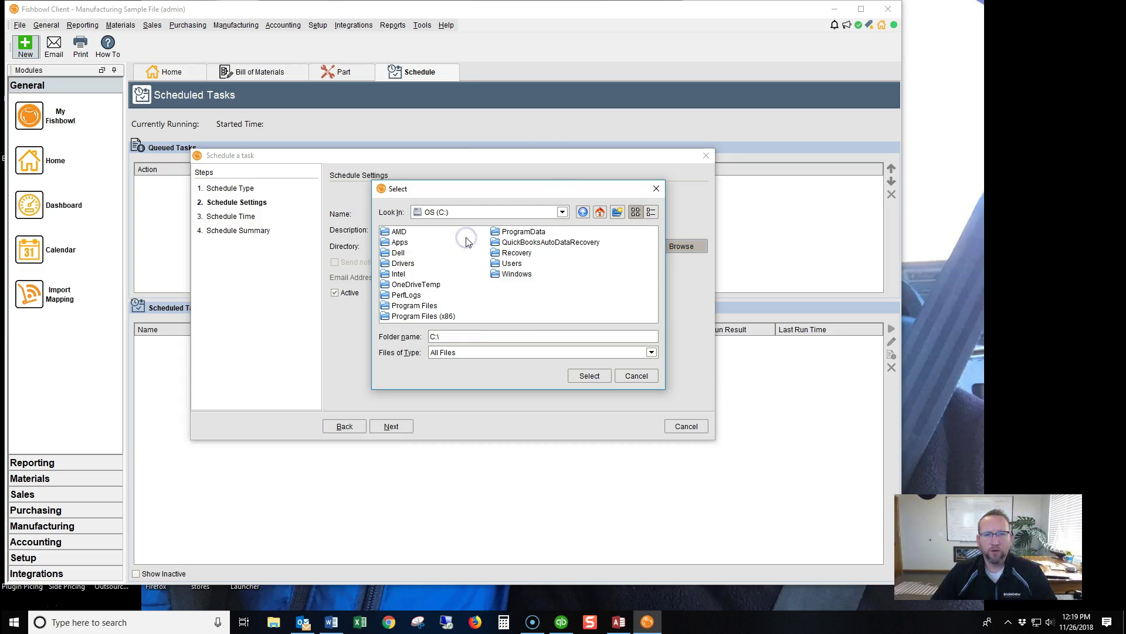
double_click(414, 305)
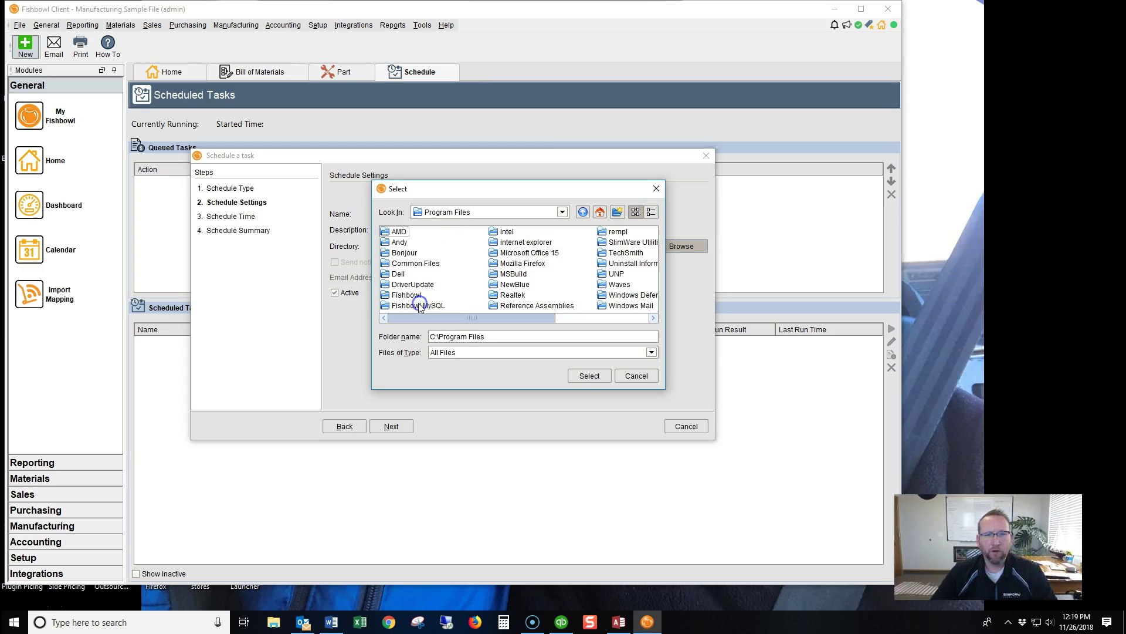
double_click(414, 295)
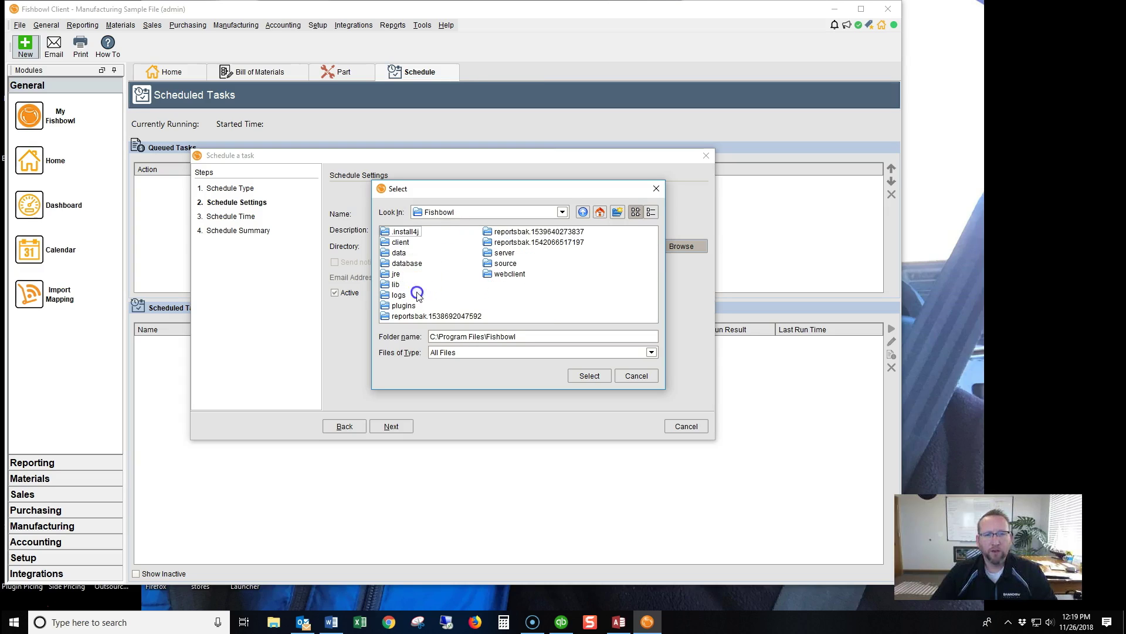
double_click(405, 254)
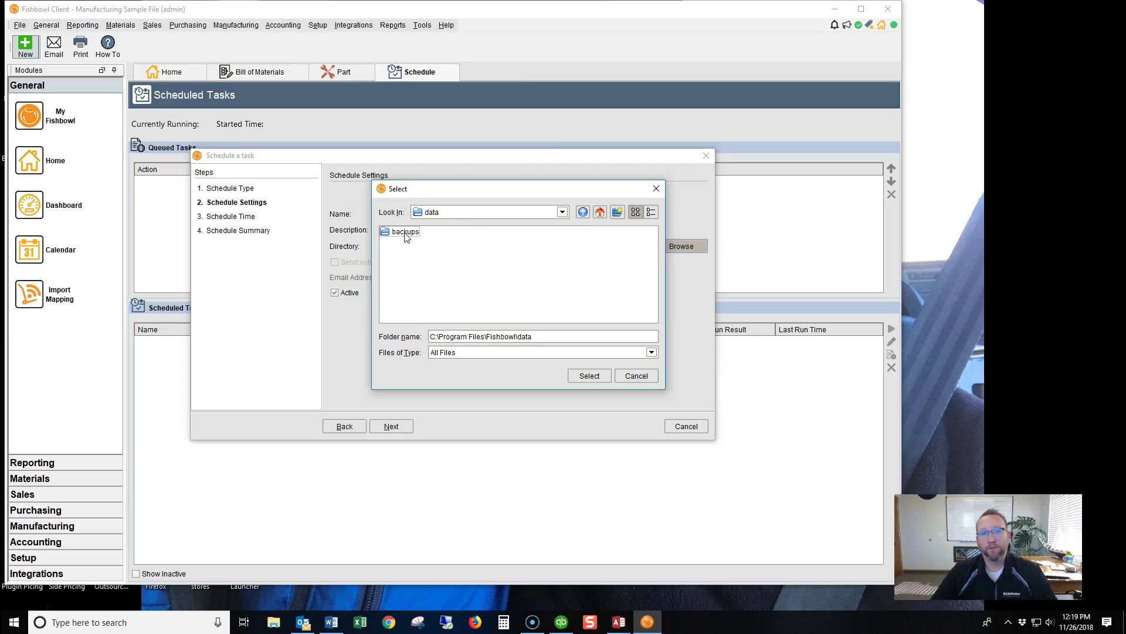
double_click(405, 232)
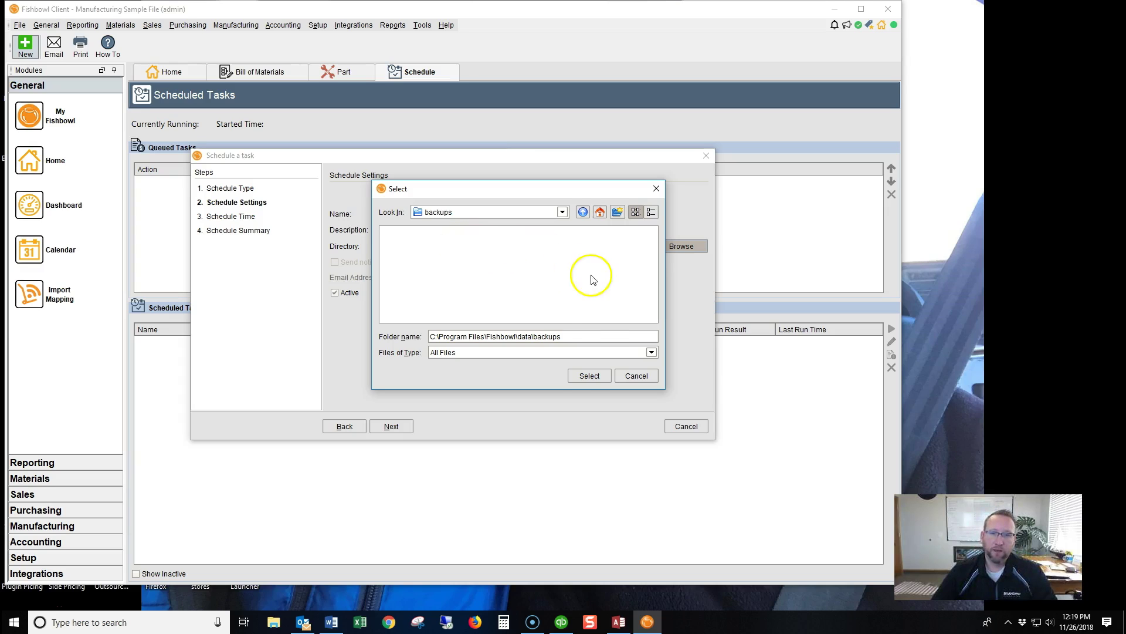
click(587, 375)
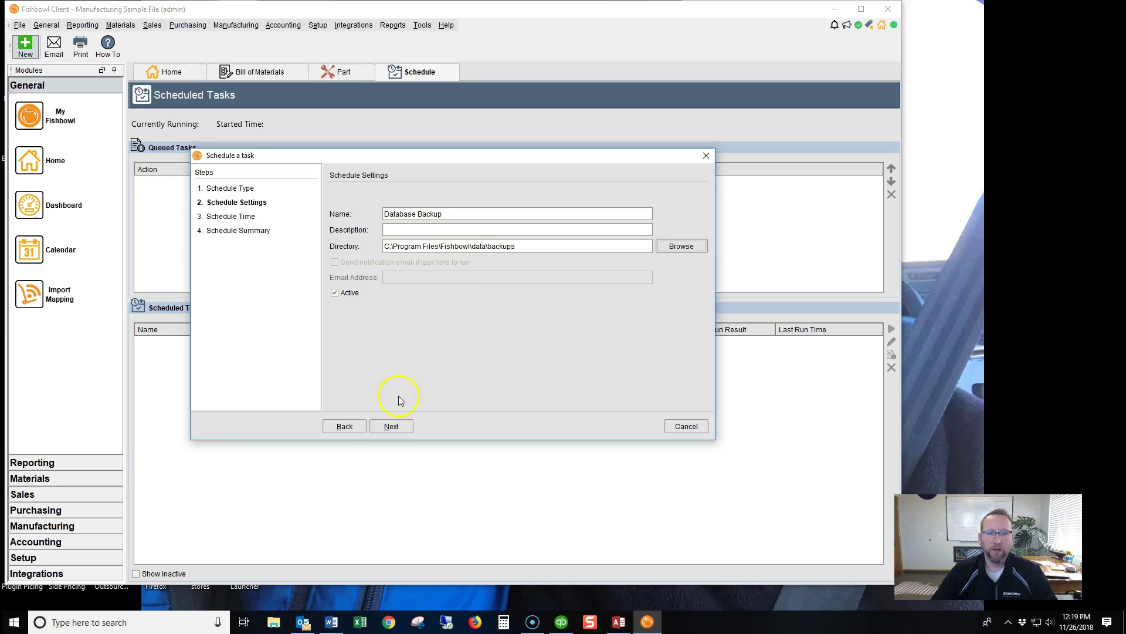
Finish the Database Backup task wizard through scheduling and summary.
click(400, 426)
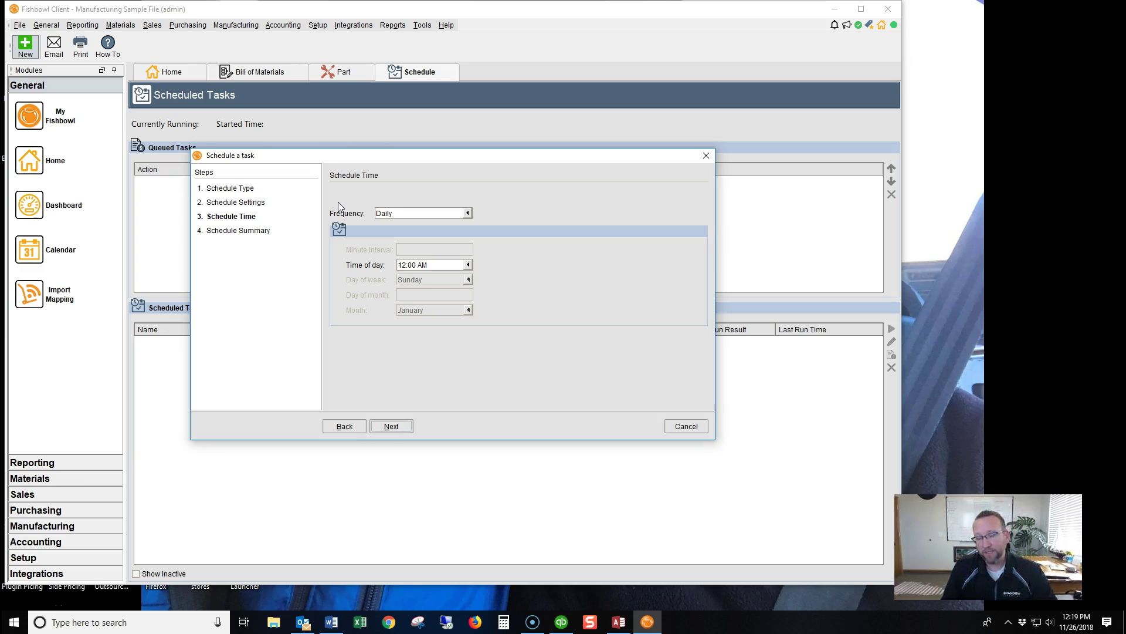
click(390, 426)
click(438, 427)
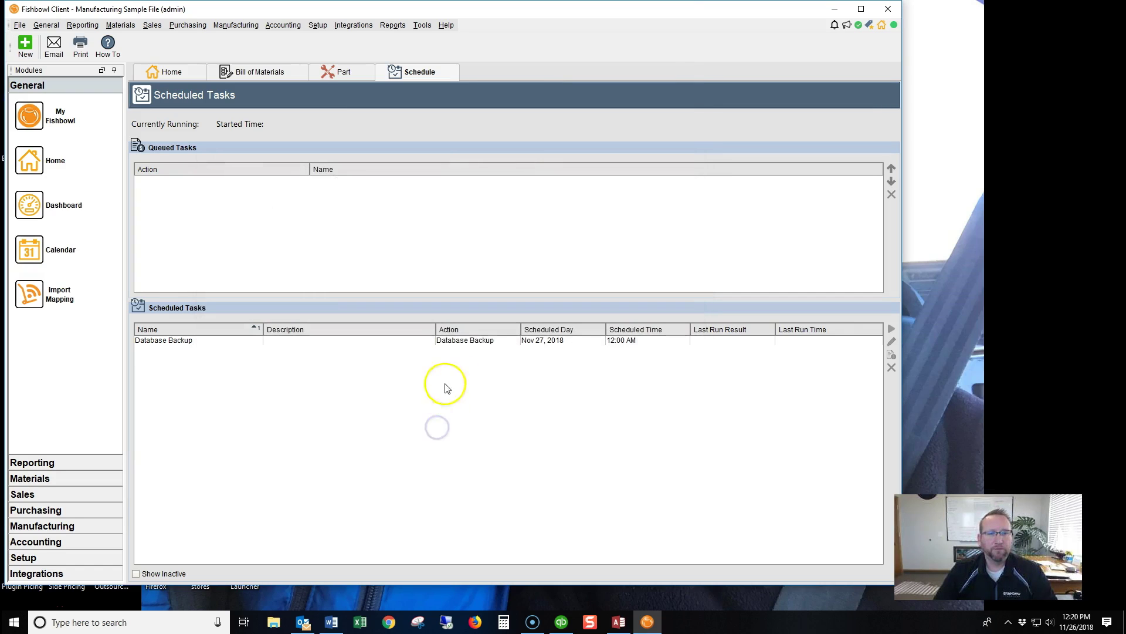
Select the Database Backup task and run it now, getting a Success result.
click(551, 345)
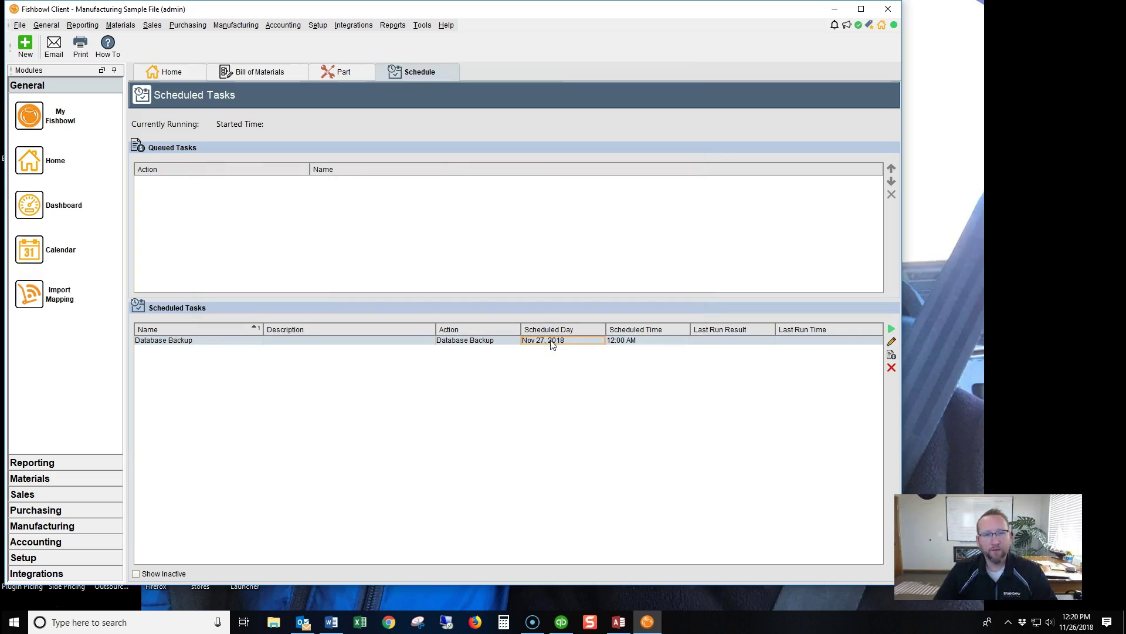
click(553, 365)
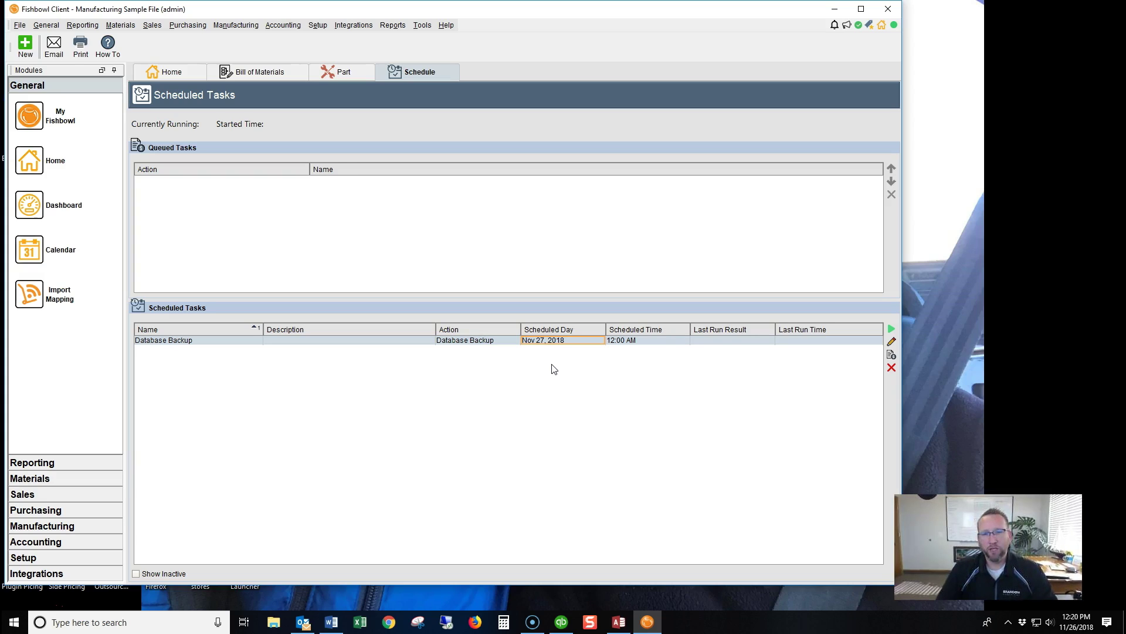
click(318, 25)
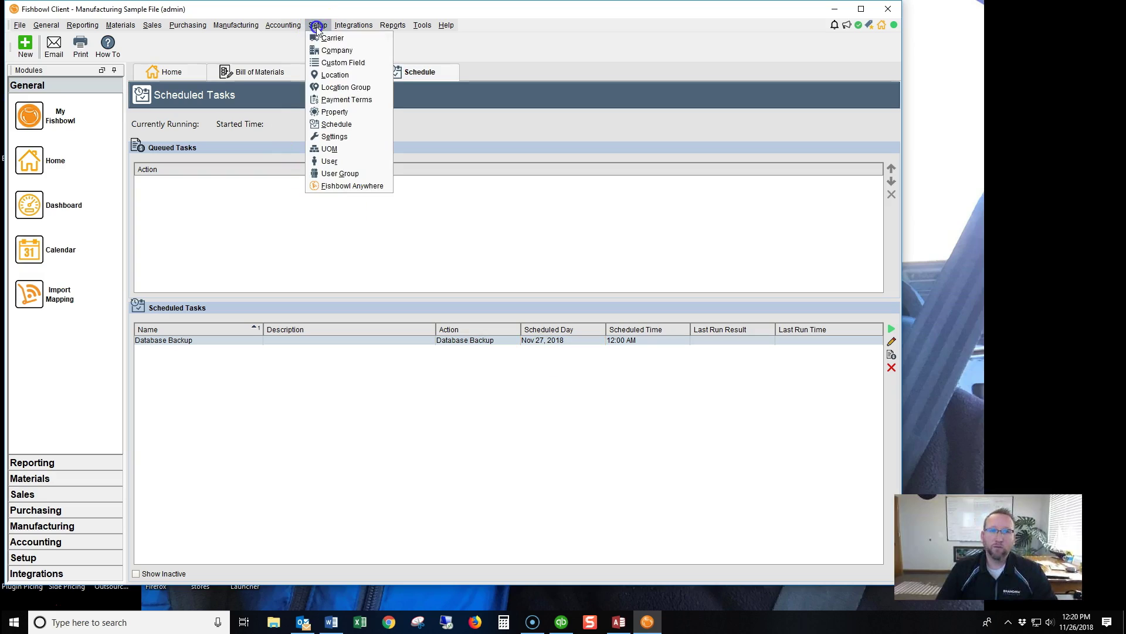
click(562, 209)
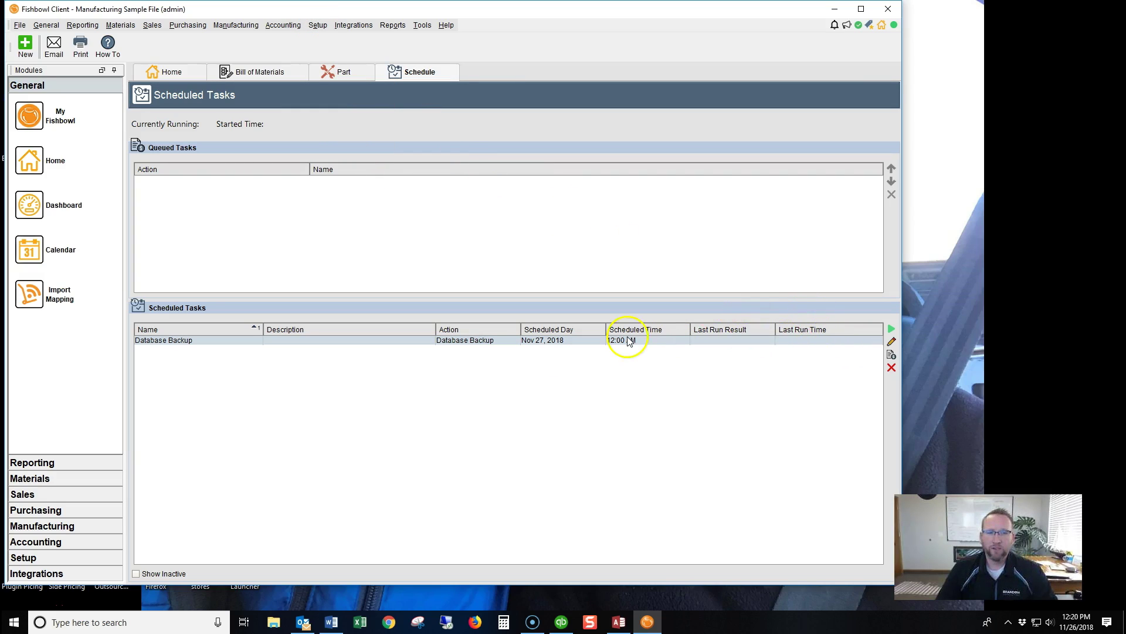
click(891, 330)
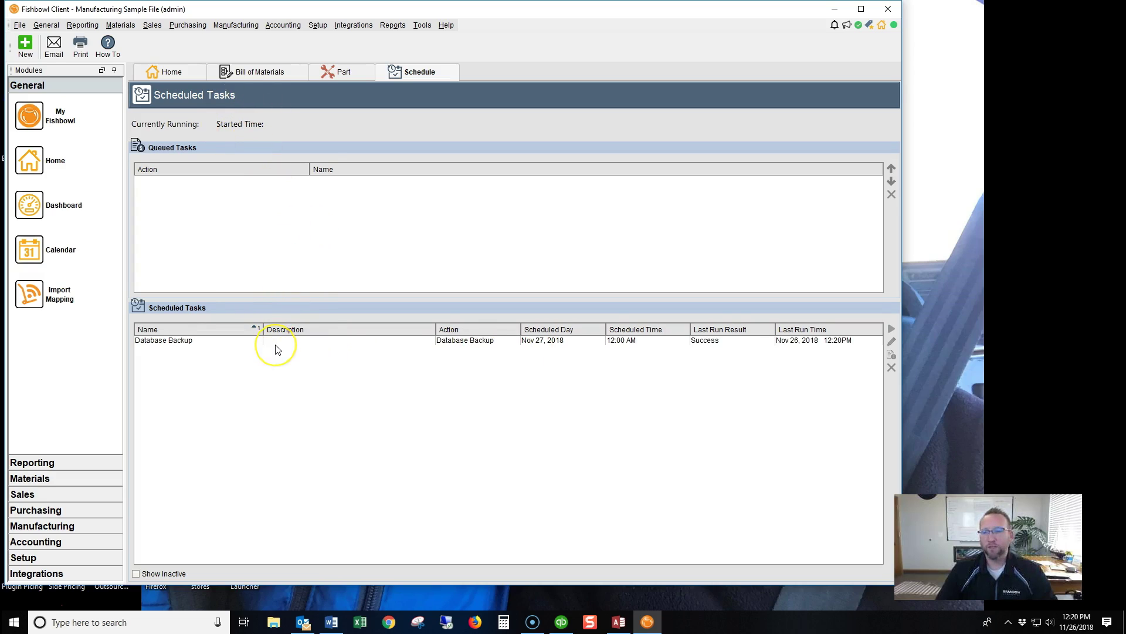
In File Explorer, go to C:\Program Files\Fishbowl\data\backups and select the new 12-20 .sql backup.
click(273, 622)
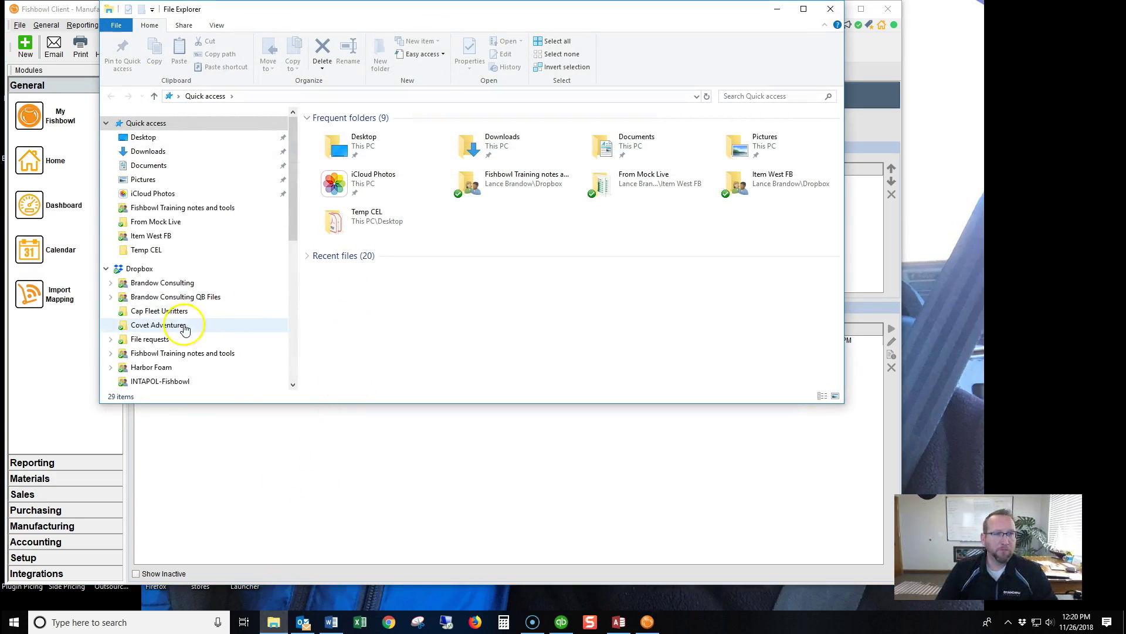
drag(294, 205, 290, 364)
click(152, 337)
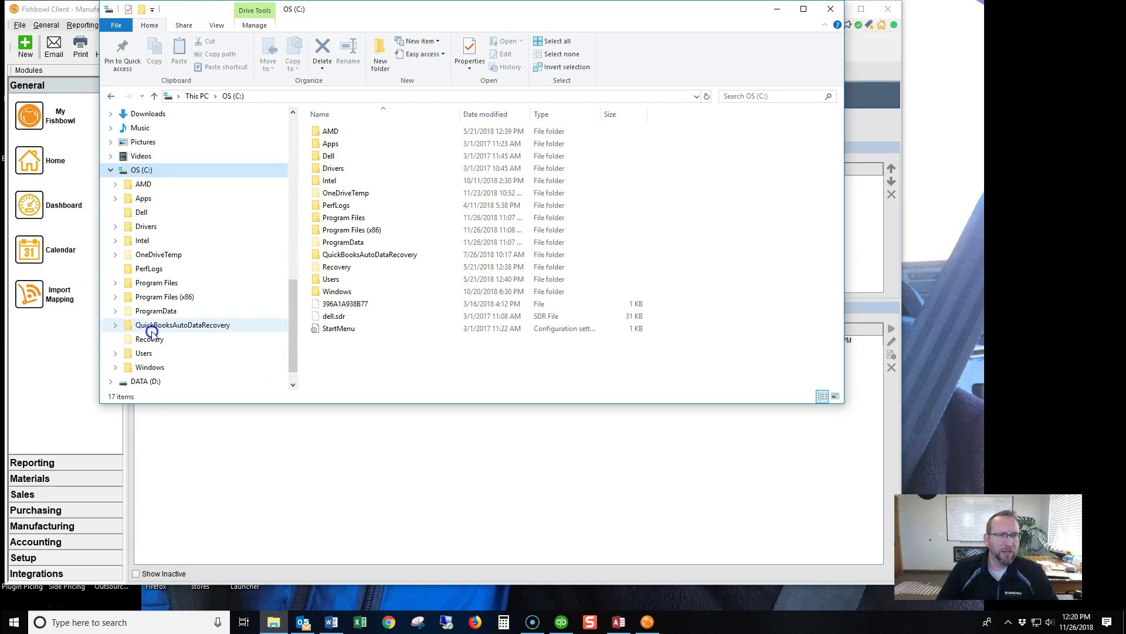
double_click(344, 218)
double_click(337, 206)
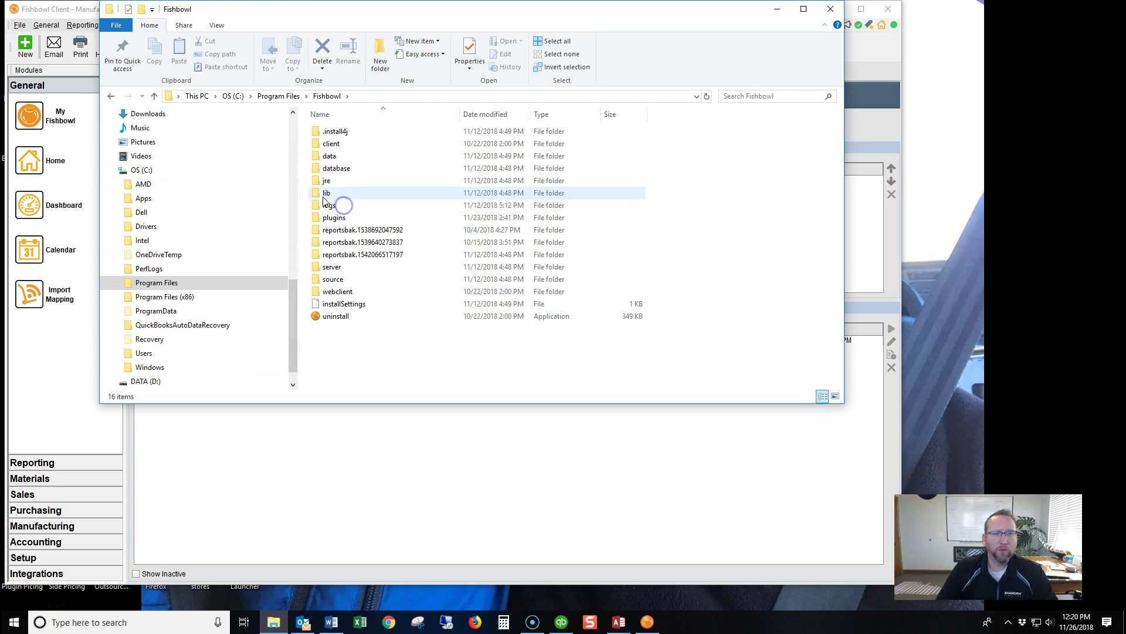
double_click(331, 157)
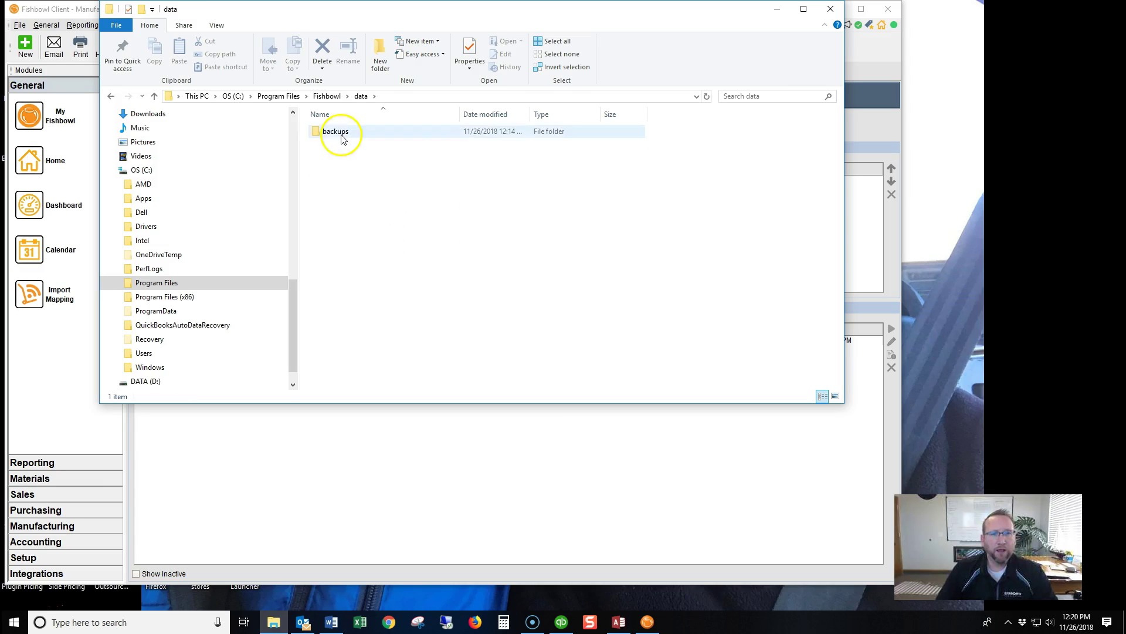
double_click(337, 132)
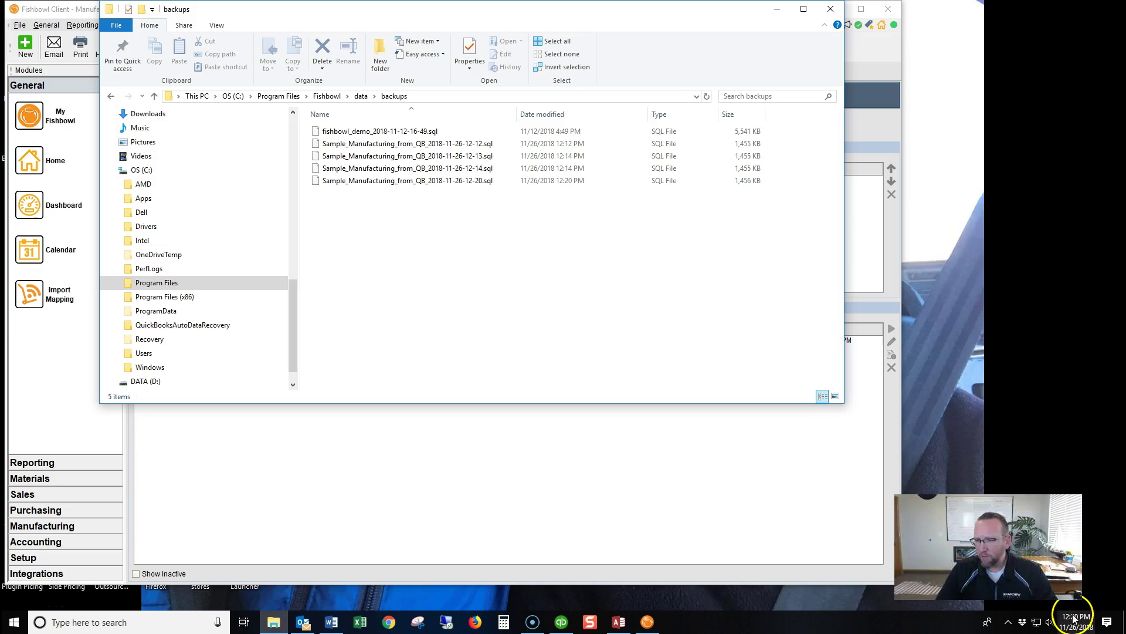
click(536, 180)
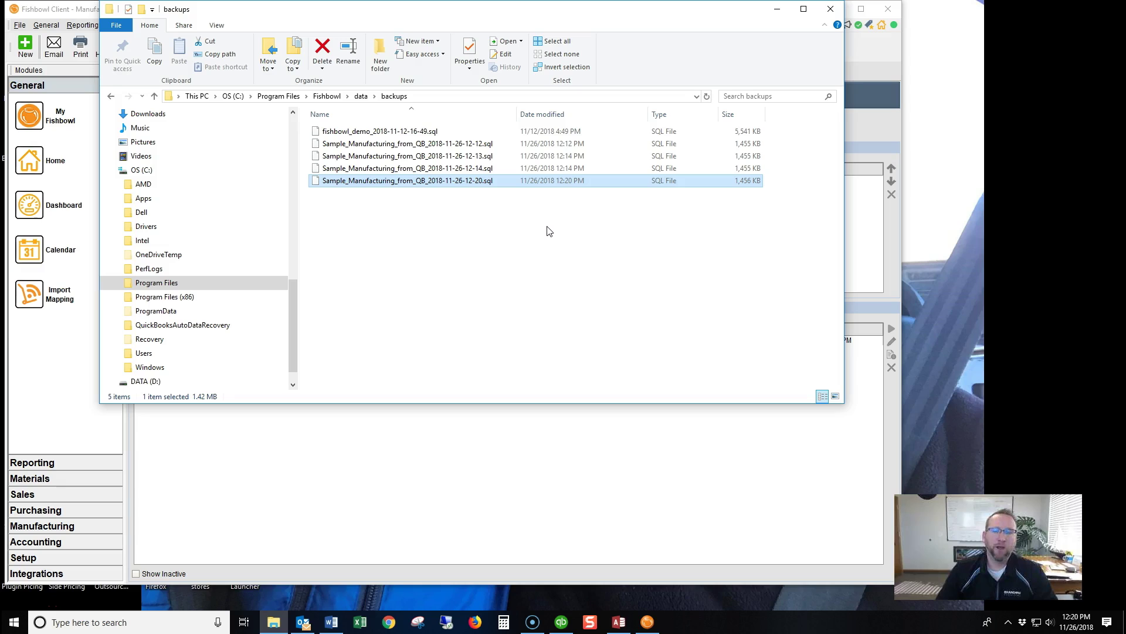
Open the Fishbowl Server window from the system tray.
key(alt+Tab)
click(620, 623)
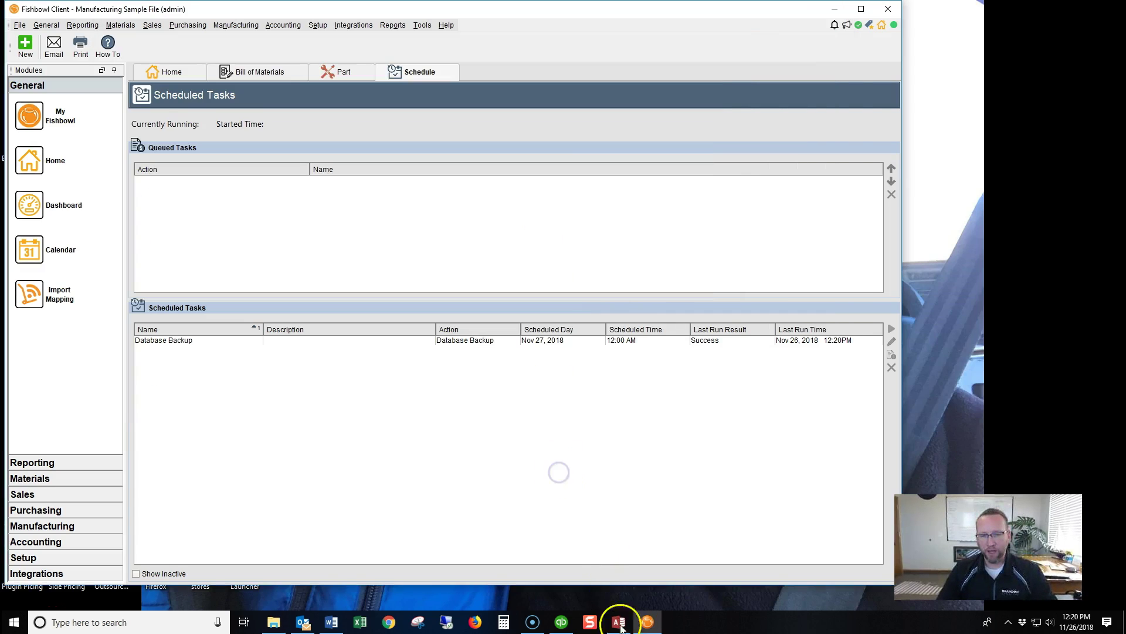
mouse_move(649, 623)
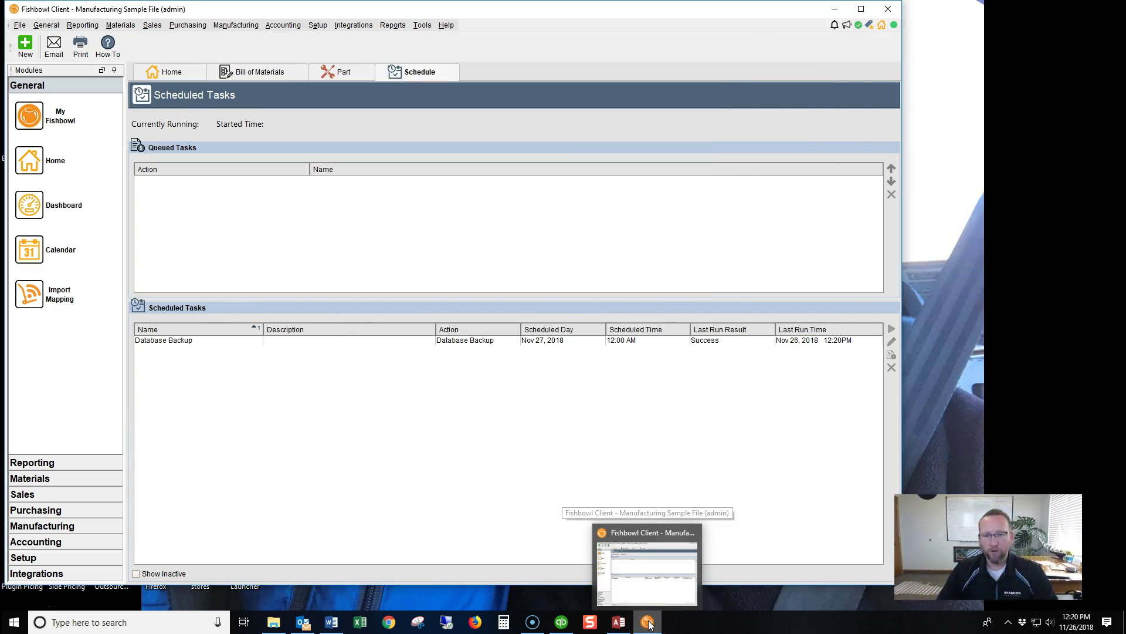
click(1010, 623)
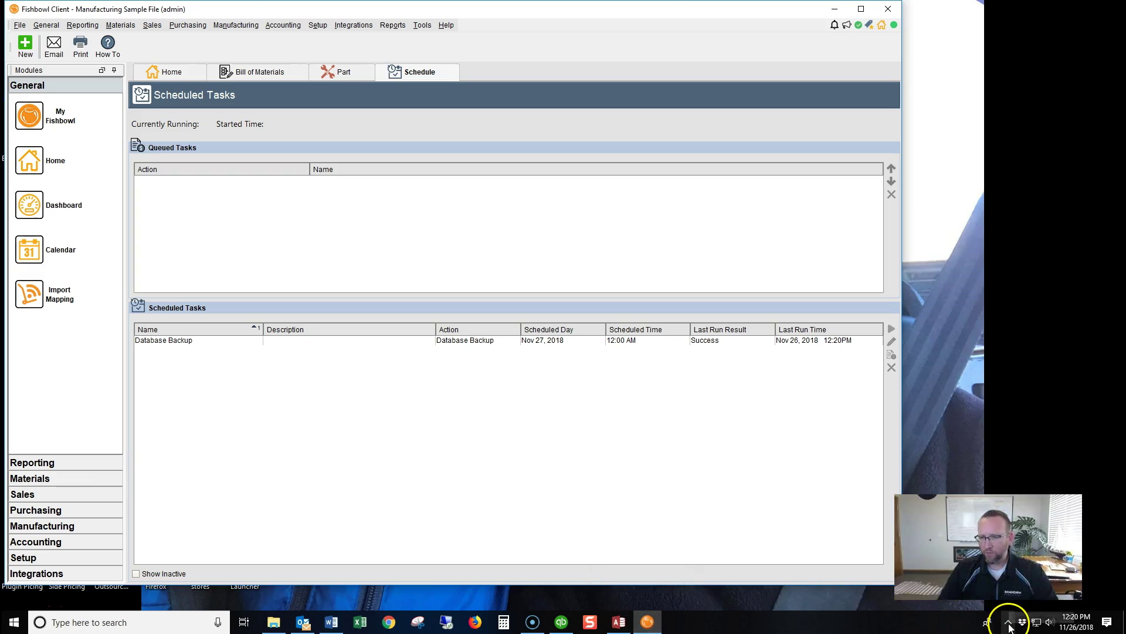
double_click(1008, 600)
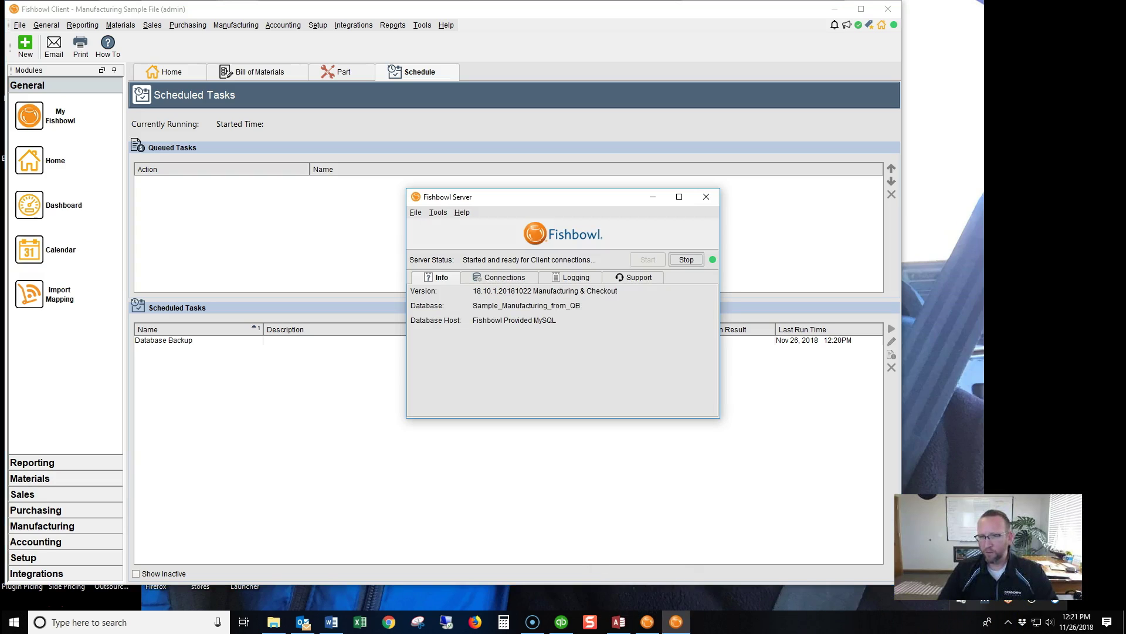
Open Server Administration via Tools > Options to see the fishbowl_demo and Sample_Manufacturing_from_QB databases.
click(443, 215)
click(448, 229)
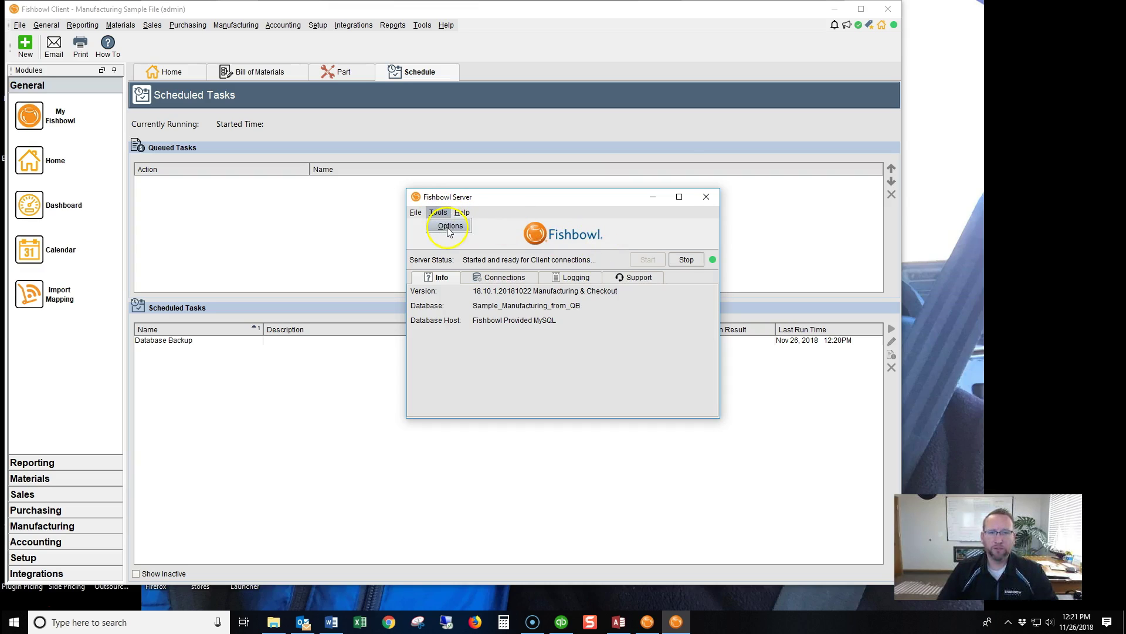
drag(624, 152, 577, 151)
click(654, 271)
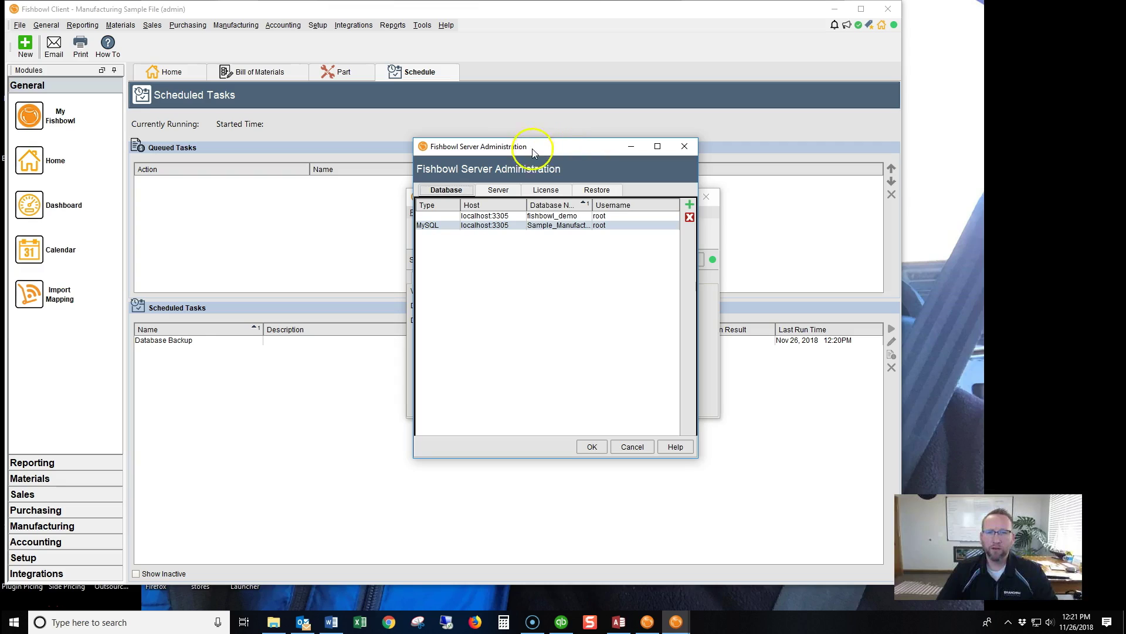
Run Backup Database on Sample_Manufacturing_from_QB and confirm the Success message.
right_click(548, 229)
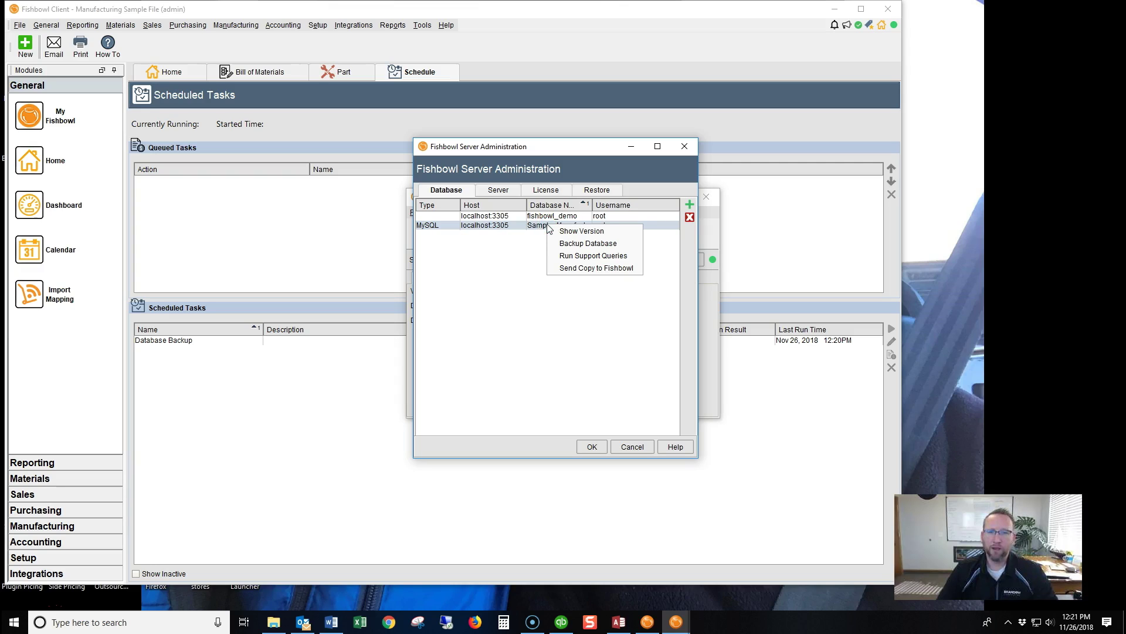
click(568, 246)
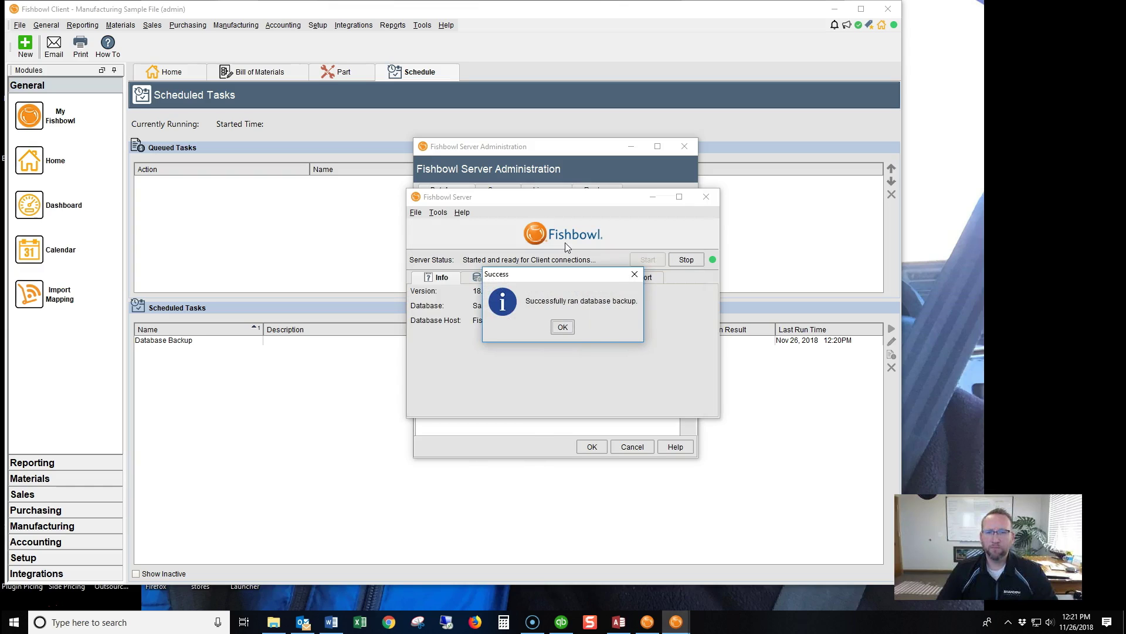
click(564, 328)
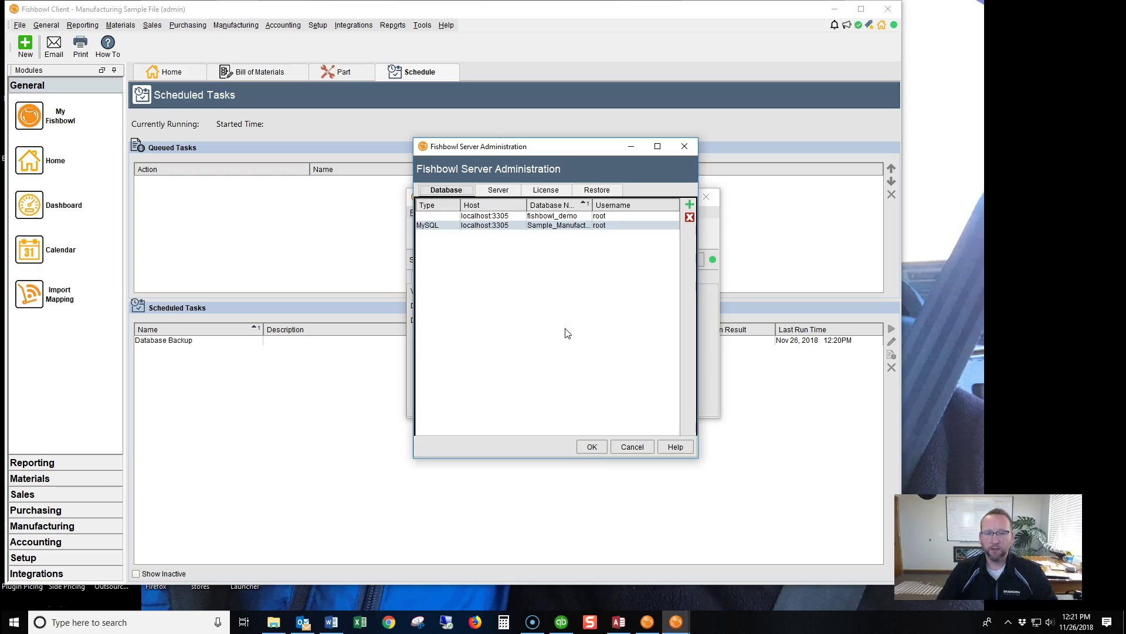
click(276, 623)
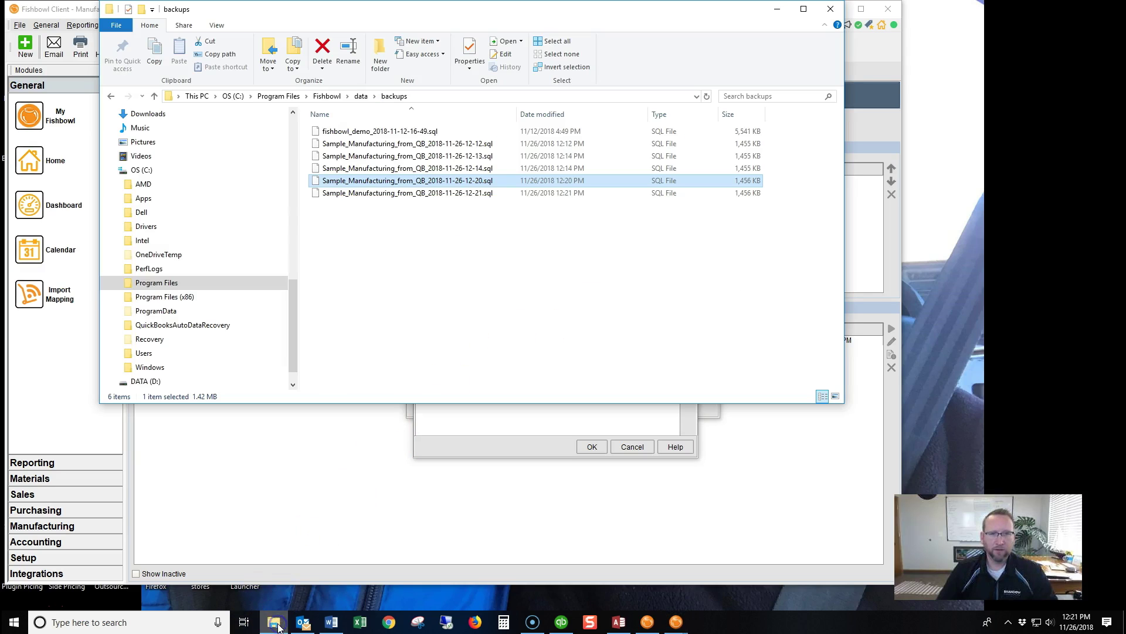
click(563, 193)
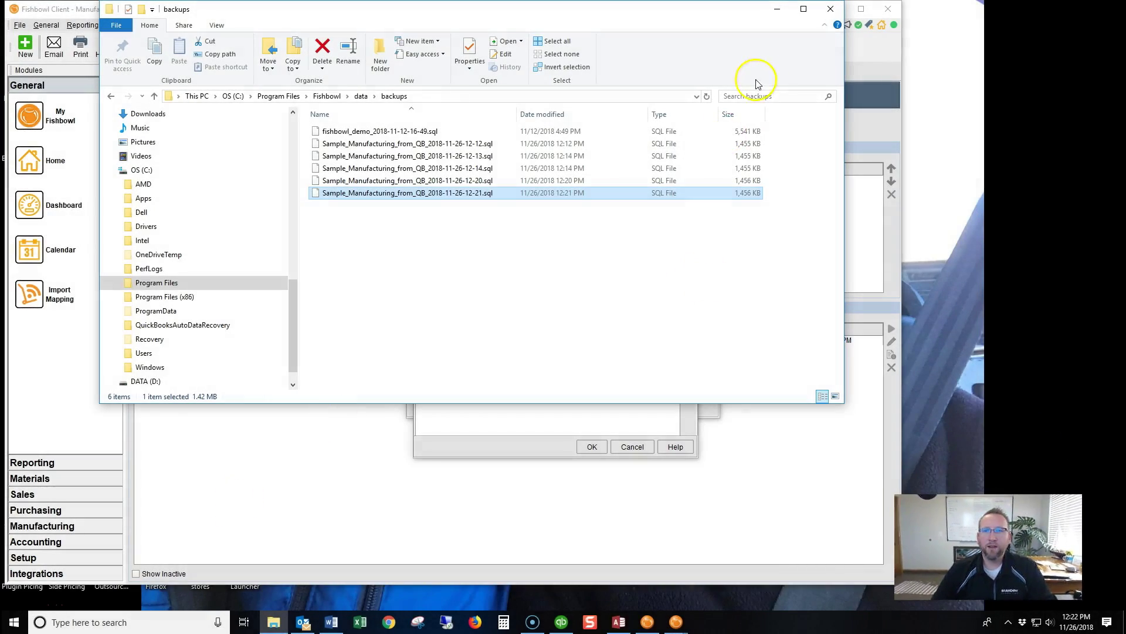
click(831, 9)
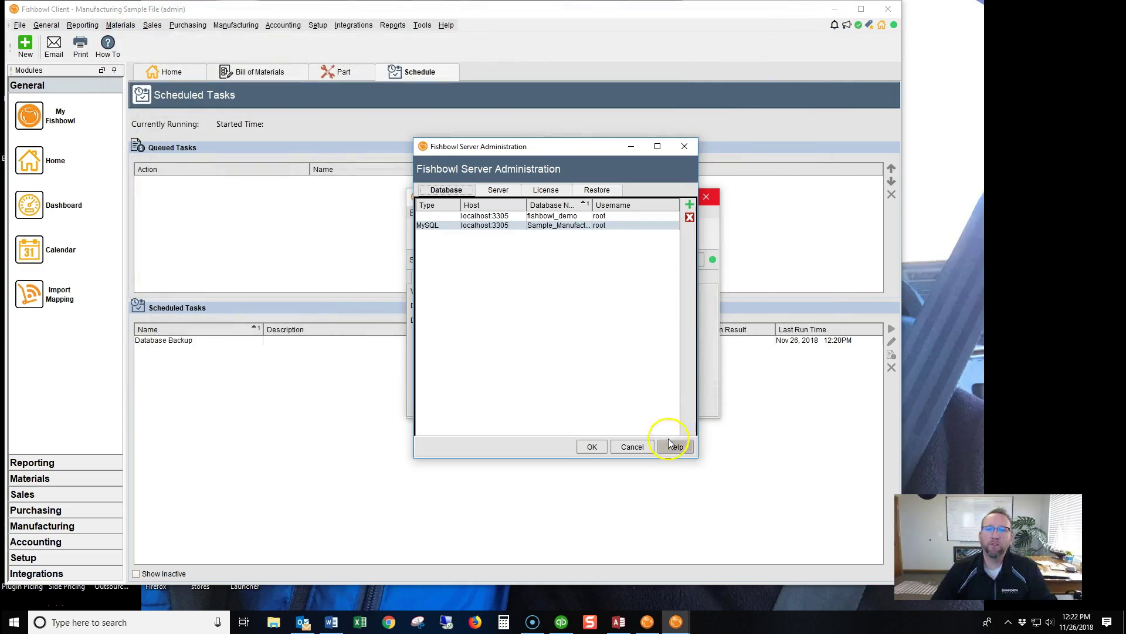